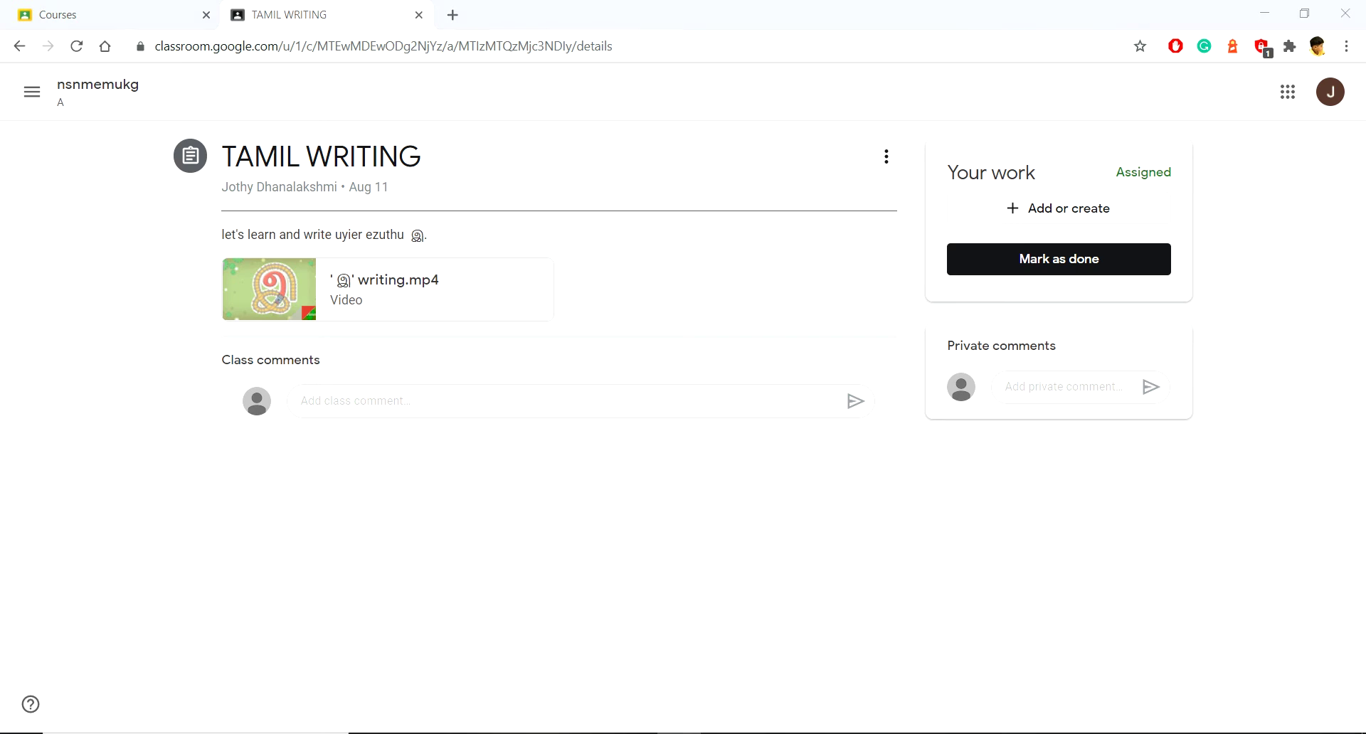
Attach the recent Drive image EEE2.jpg to the TAMIL WRITING assignment as your work.
{"action": "left_click", "coordinate": [1058, 208]}
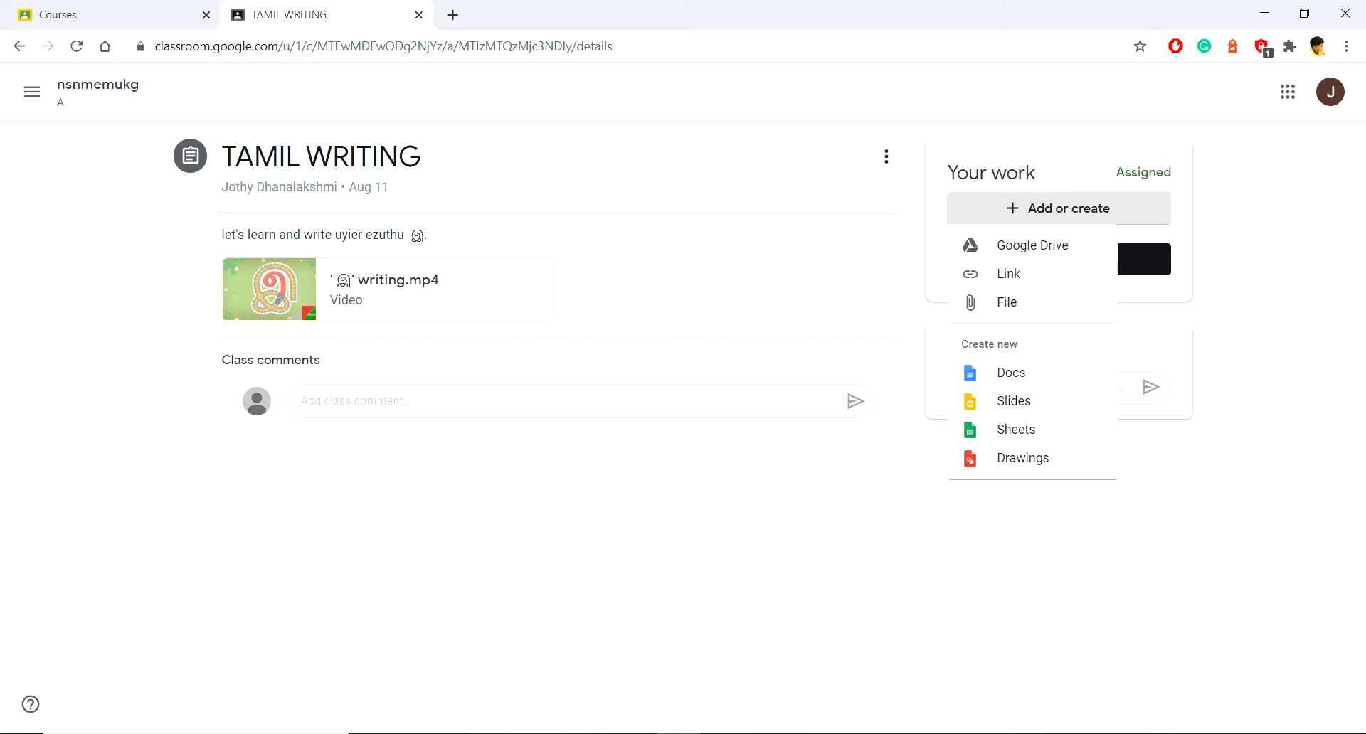
{"action": "left_click", "coordinate": [1006, 303]}
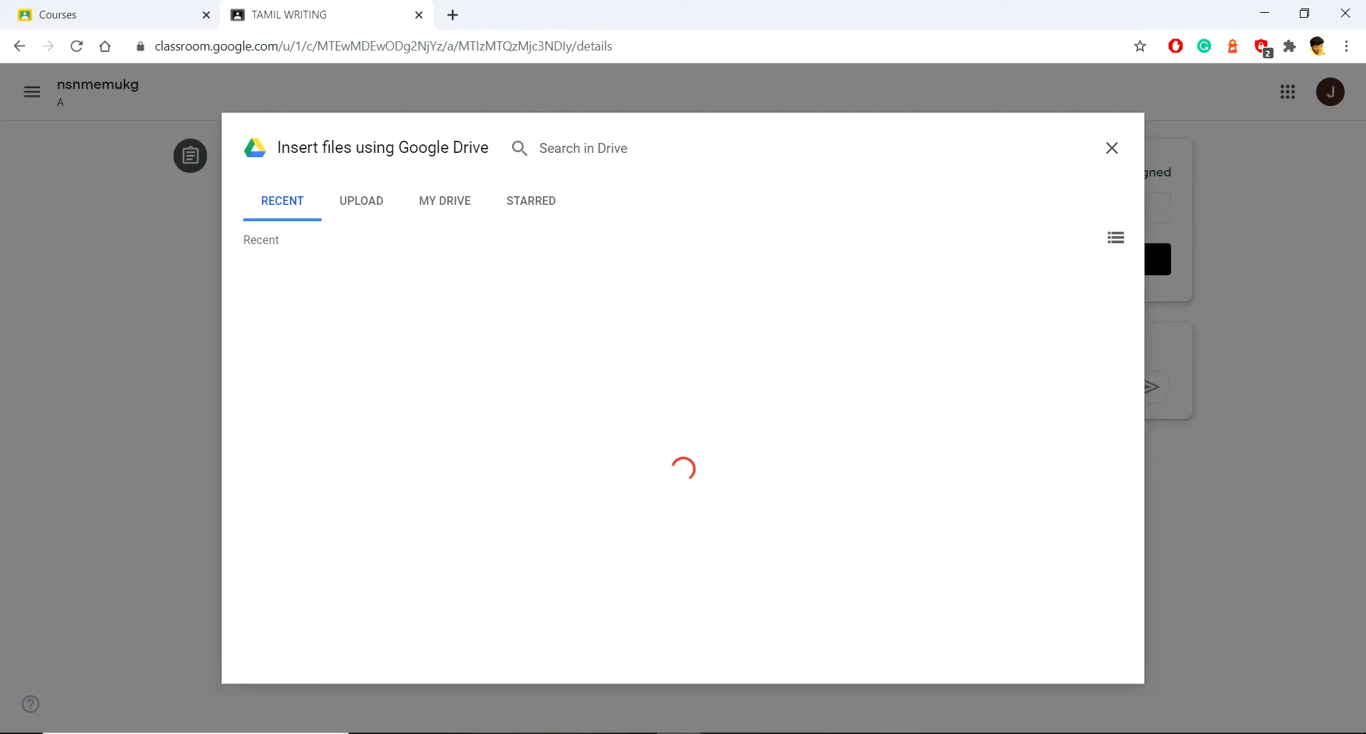
{"action": "left_click", "coordinate": [362, 201]}
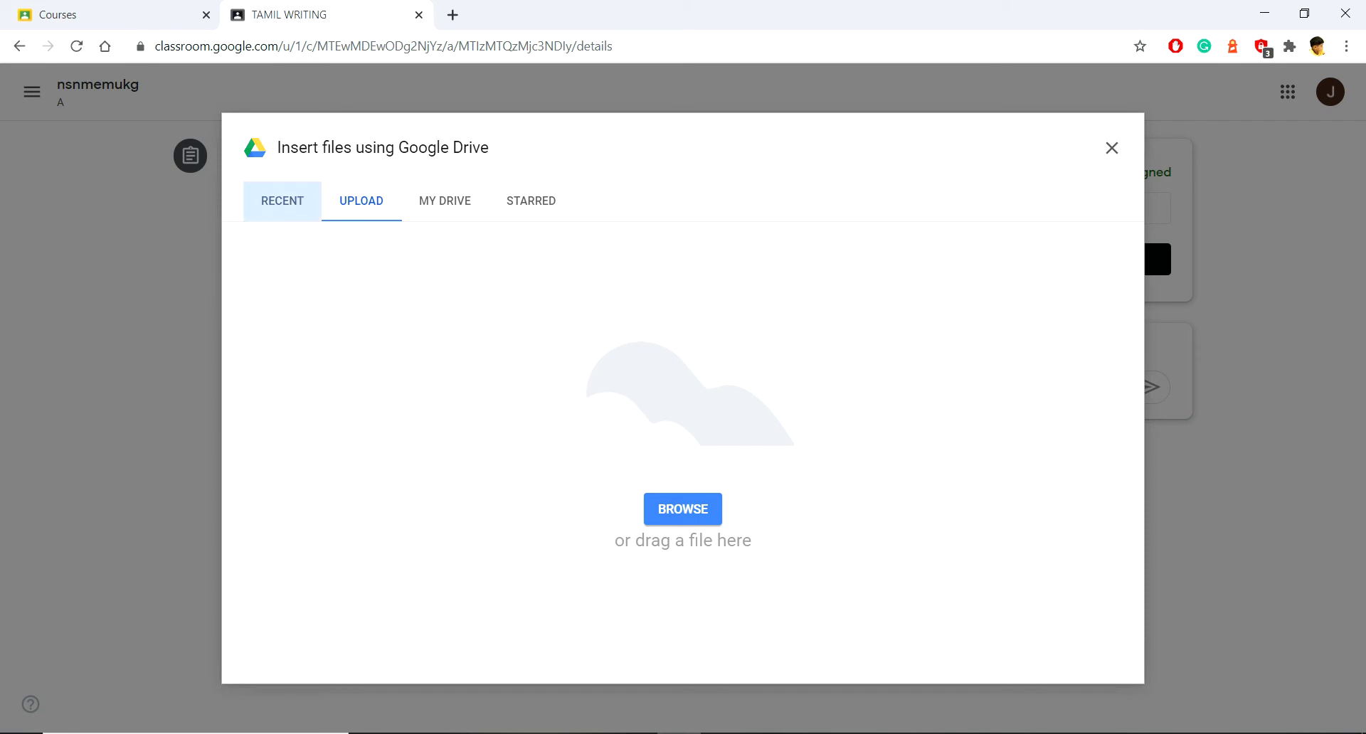
{"action": "left_click", "coordinate": [282, 201]}
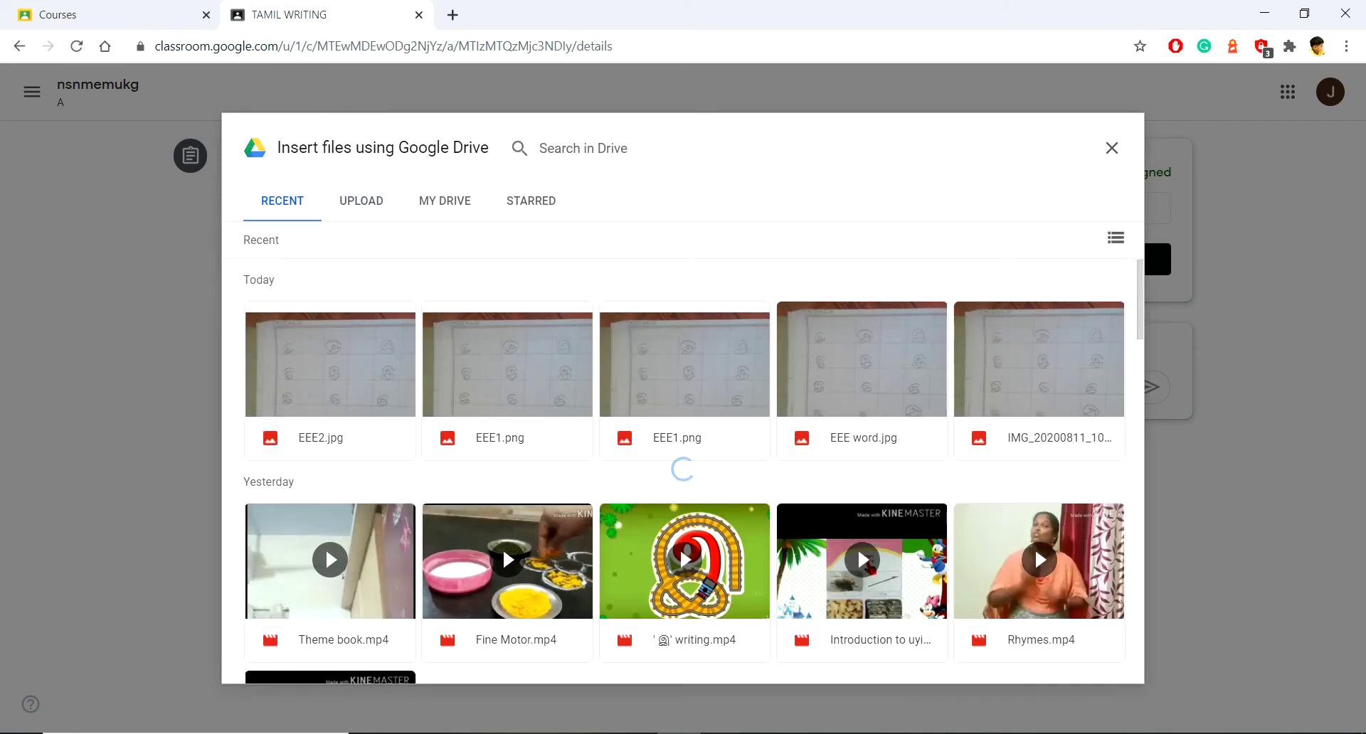
{"action": "left_click", "coordinate": [330, 380]}
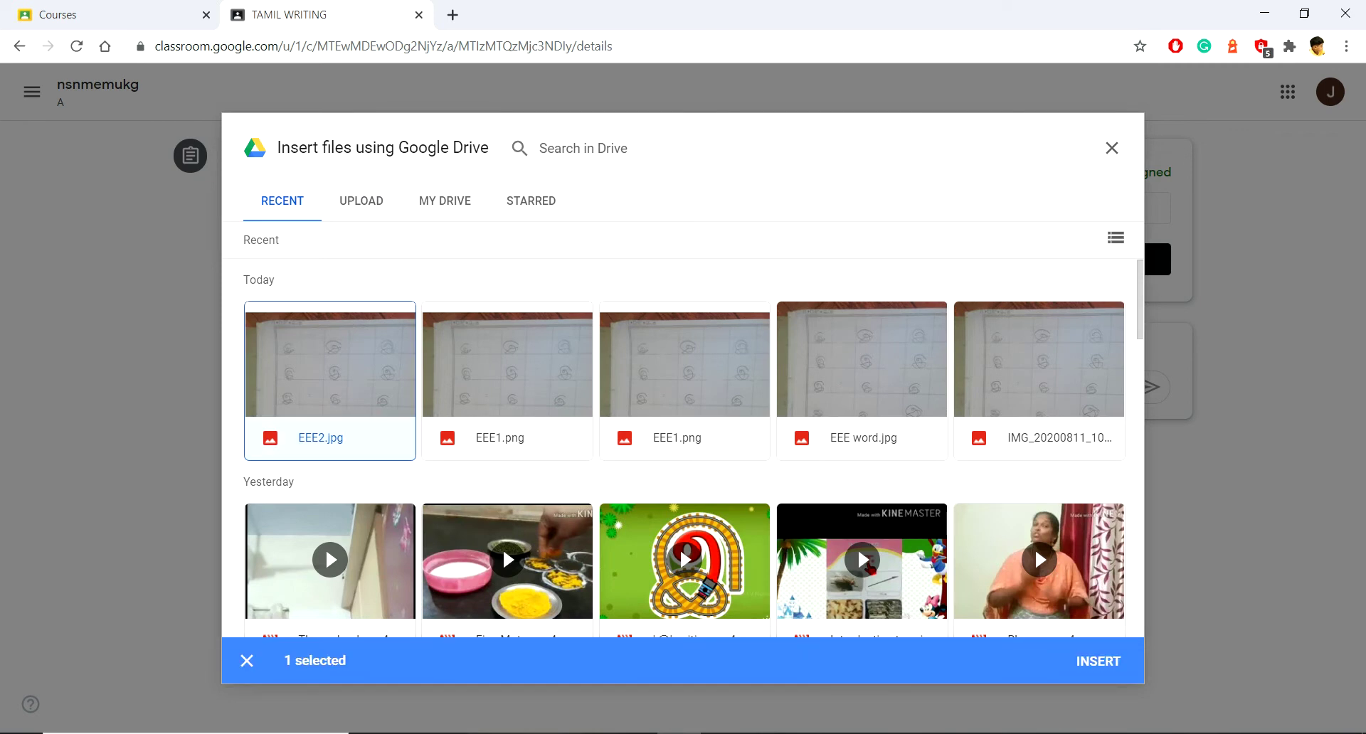
{"action": "left_click", "coordinate": [1098, 661]}
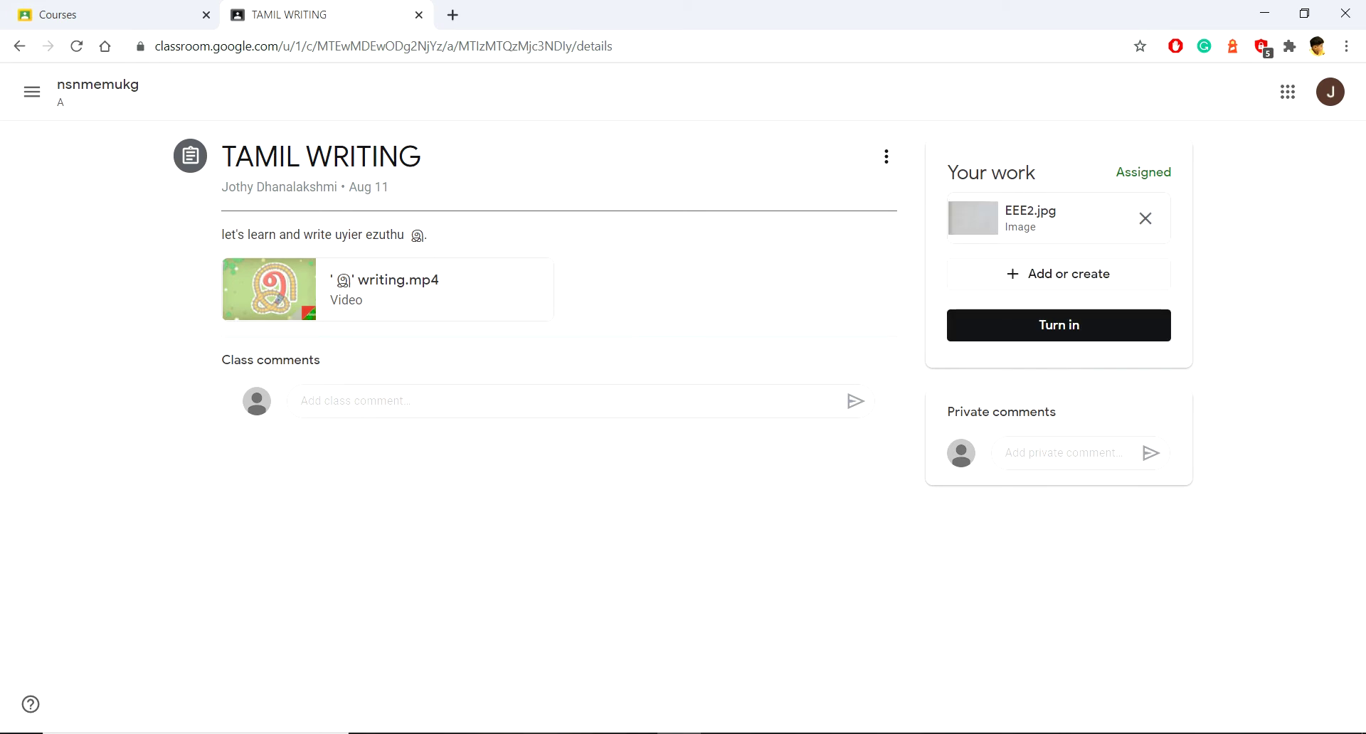
Try to turn in the TAMIL WRITING assignment with EEE2.jpg attached, repeating the submission once.
{"action": "left_click", "coordinate": [1058, 325]}
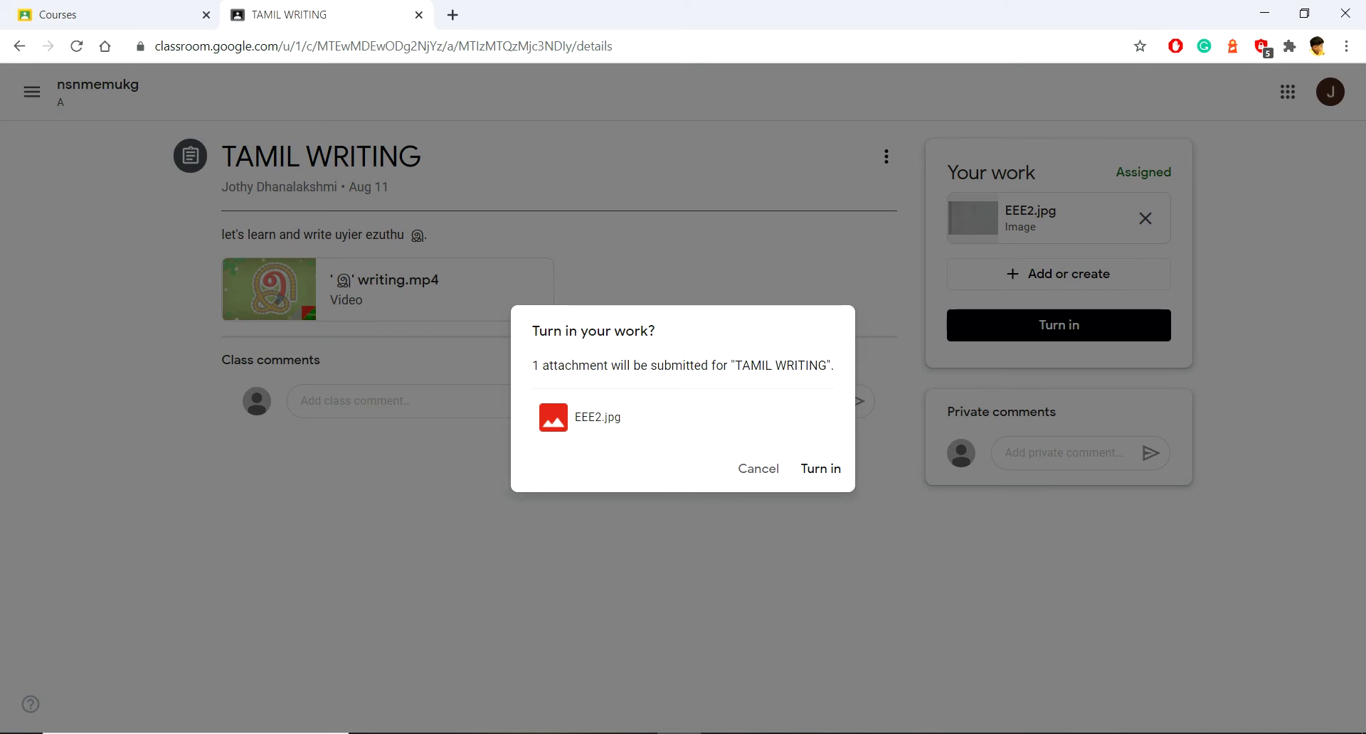
{"action": "left_click", "coordinate": [820, 469]}
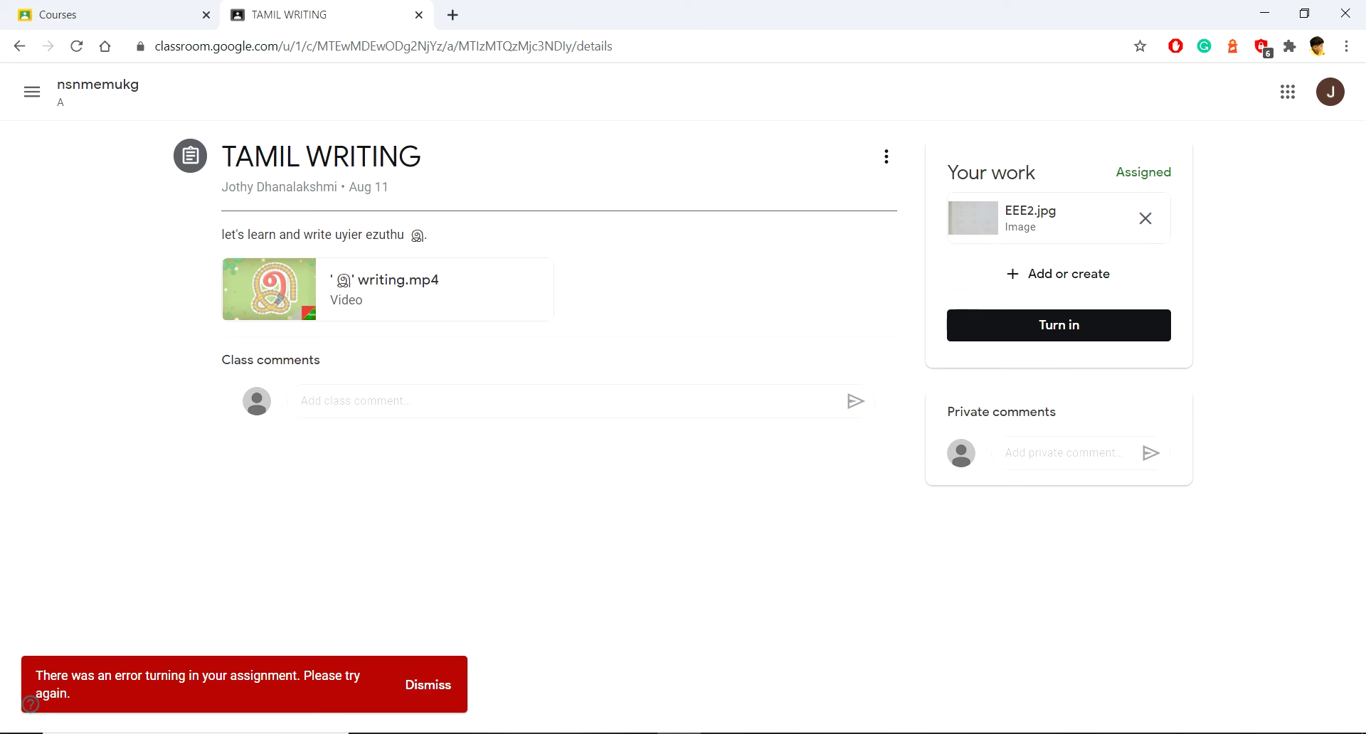
{"action": "left_click", "coordinate": [427, 684]}
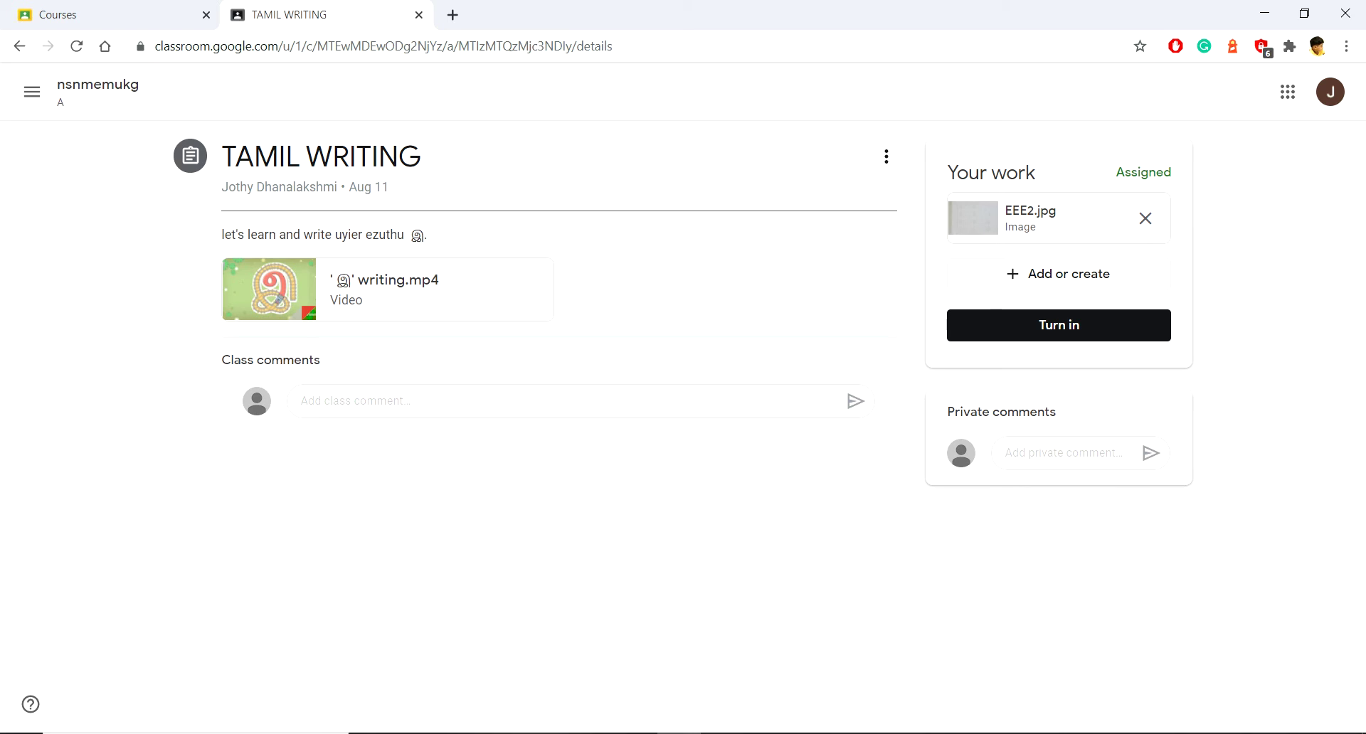
{"action": "left_click", "coordinate": [1059, 325]}
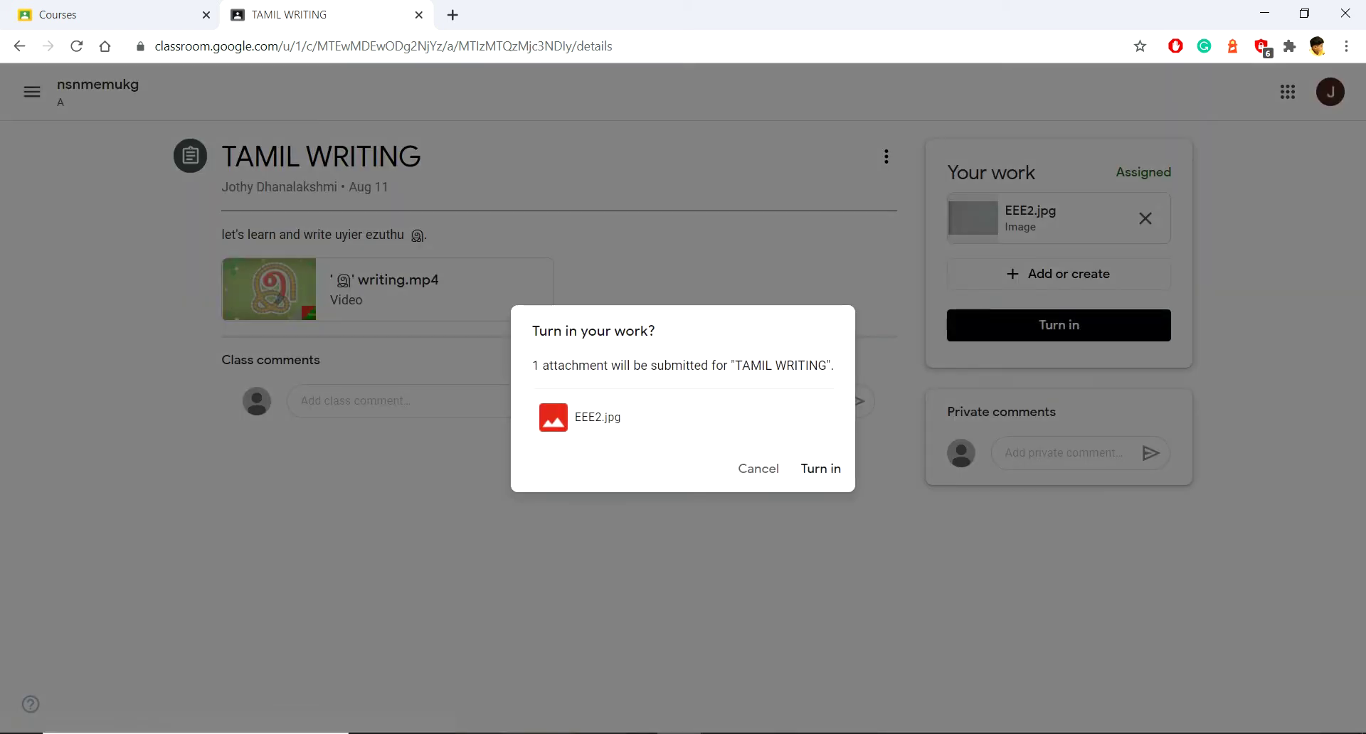
{"action": "key", "text": "Return"}
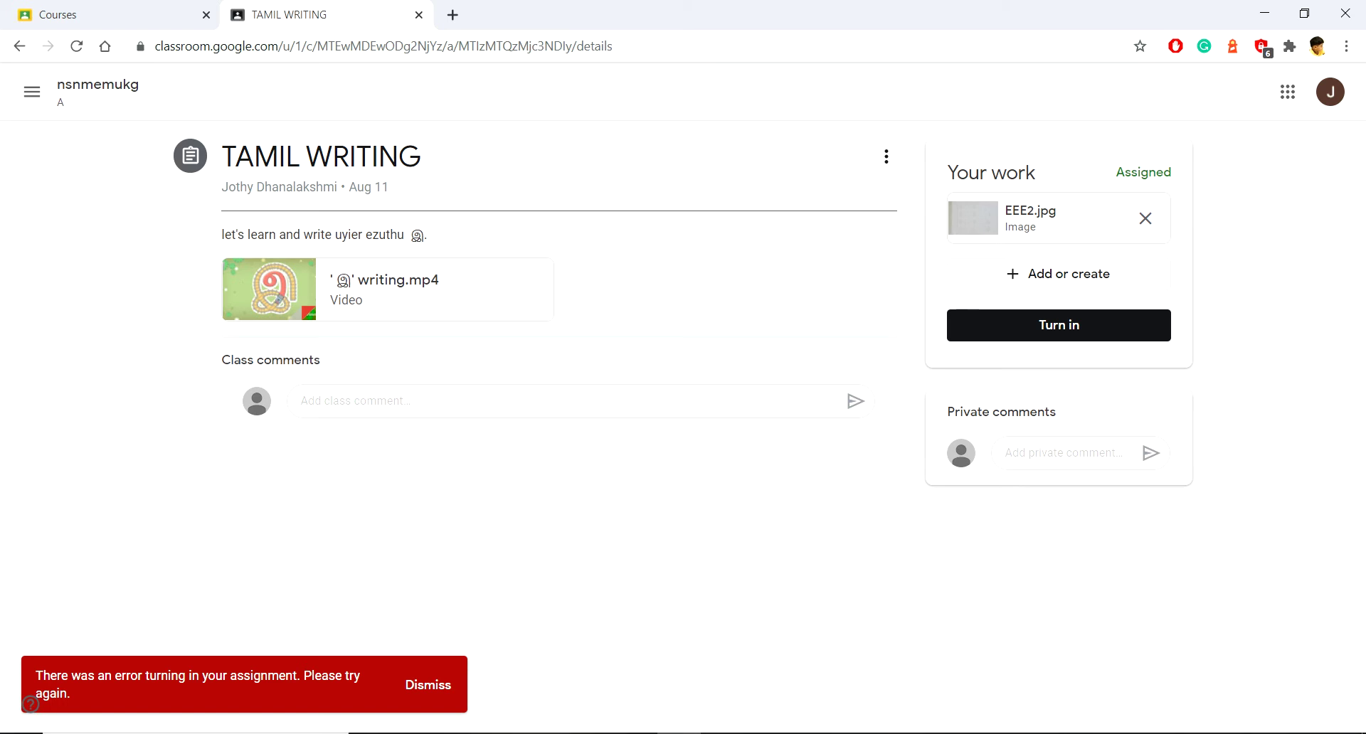
Switch to Paint with the EEE2 image open and capture the handwritten page using Snipping Tool.
{"action": "key", "text": "XF86MonBrightnessUp"}
{"action": "key", "text": "XF86MonBrightnessDown"}
{"action": "key", "text": "alt+Tab"}
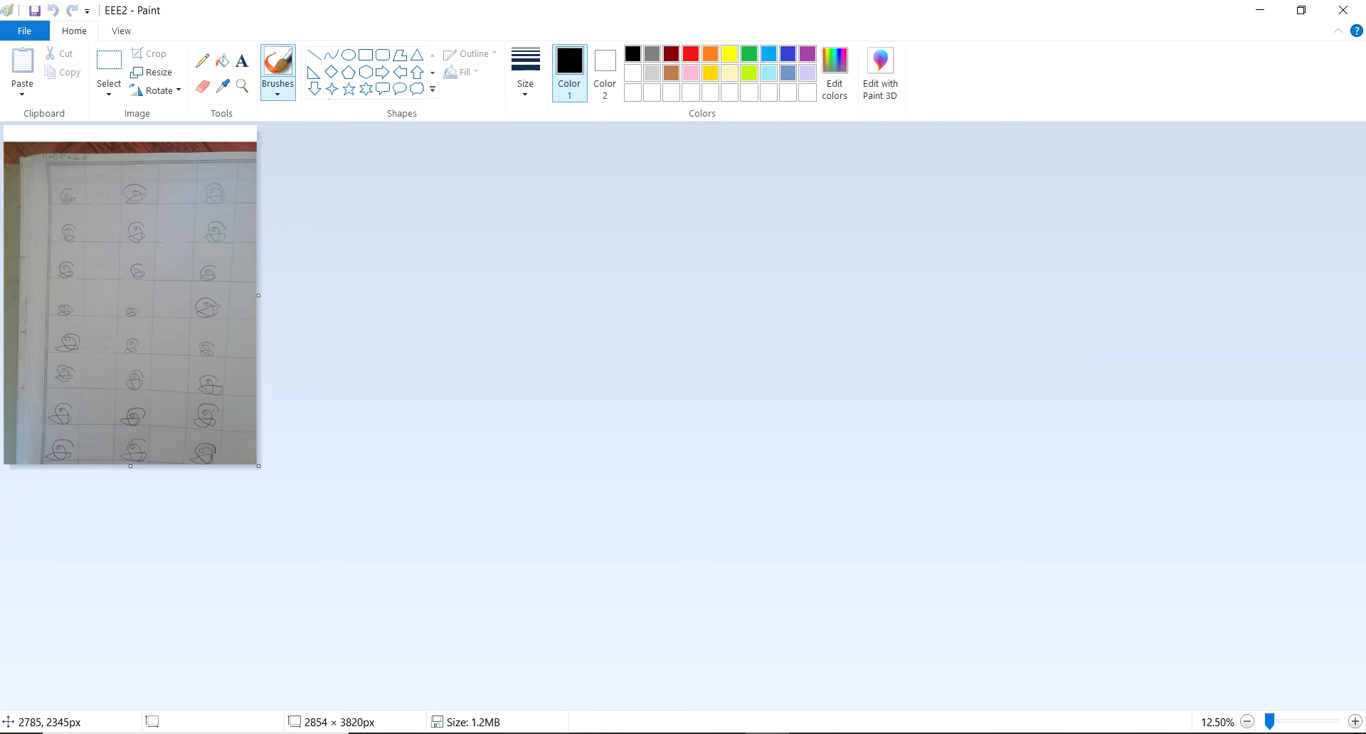
{"action": "key", "text": "super"}
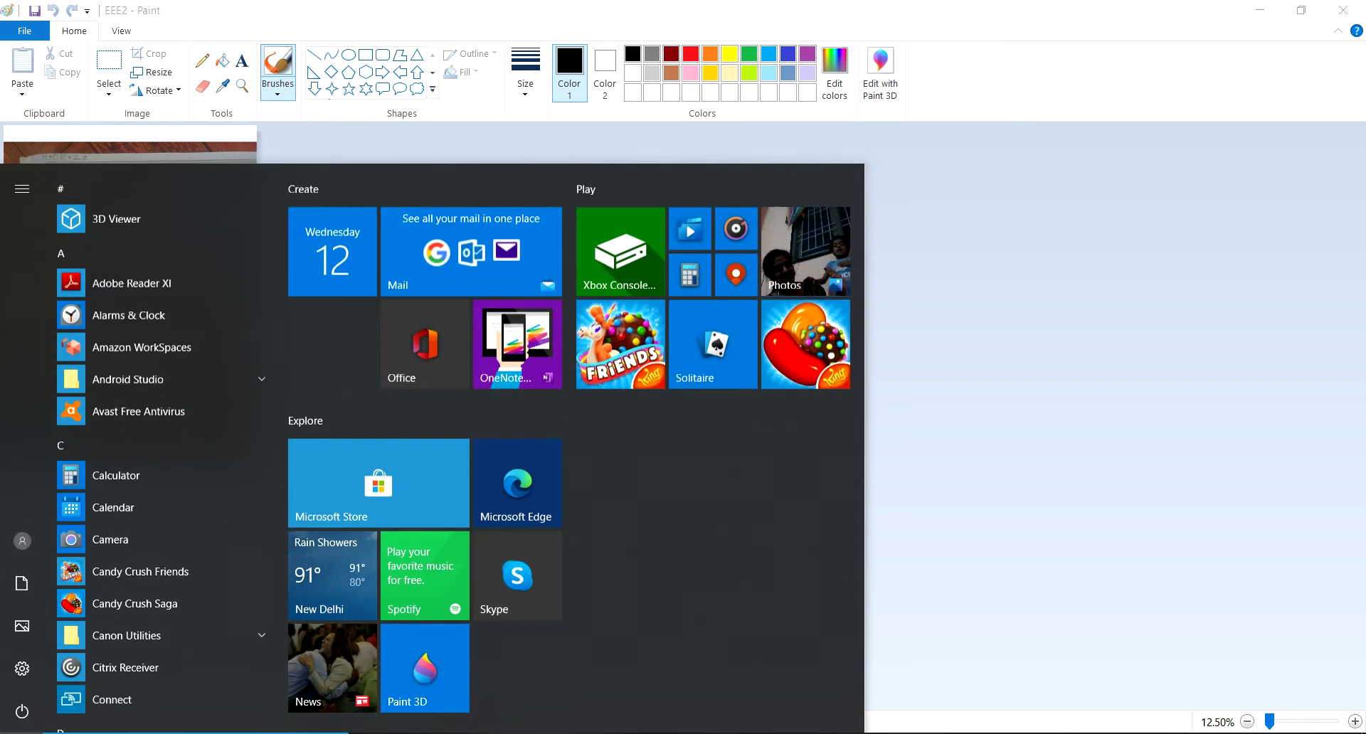
{"action": "type", "text": "sn"}
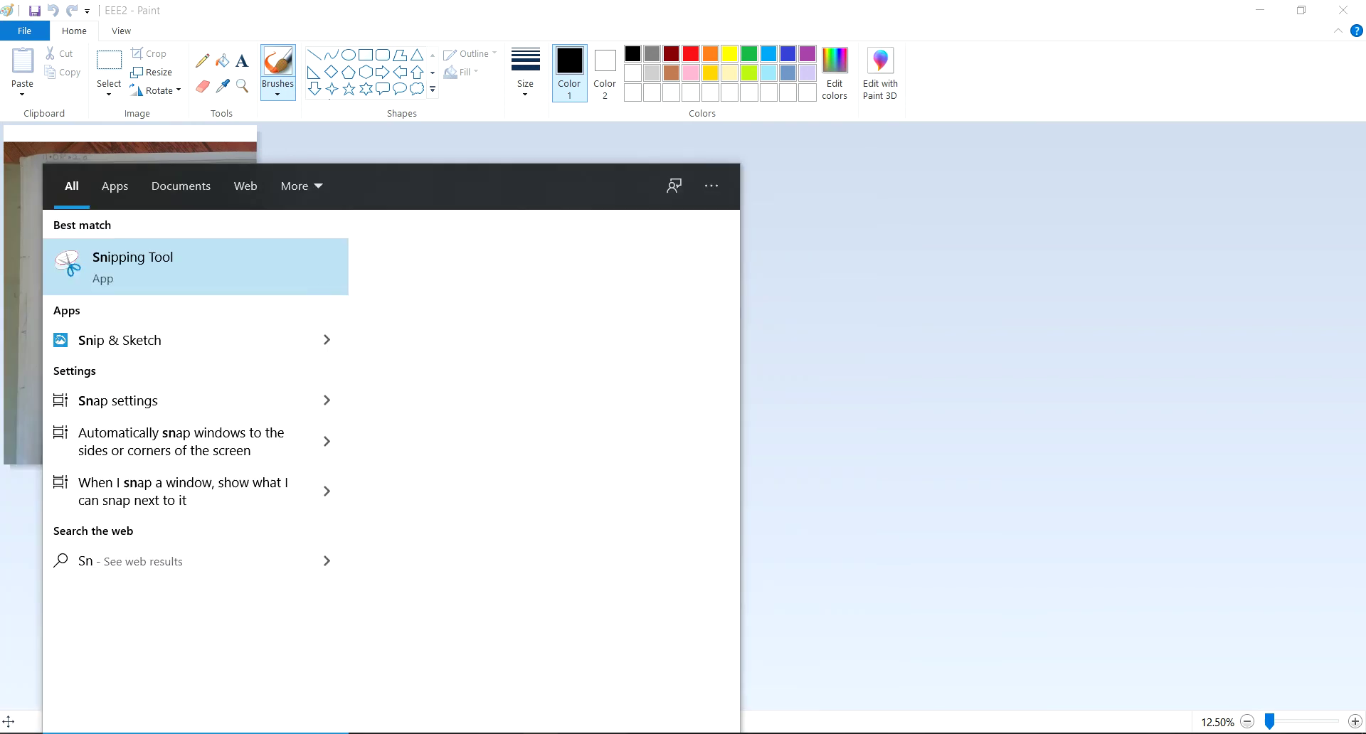
{"action": "key", "text": "Return"}
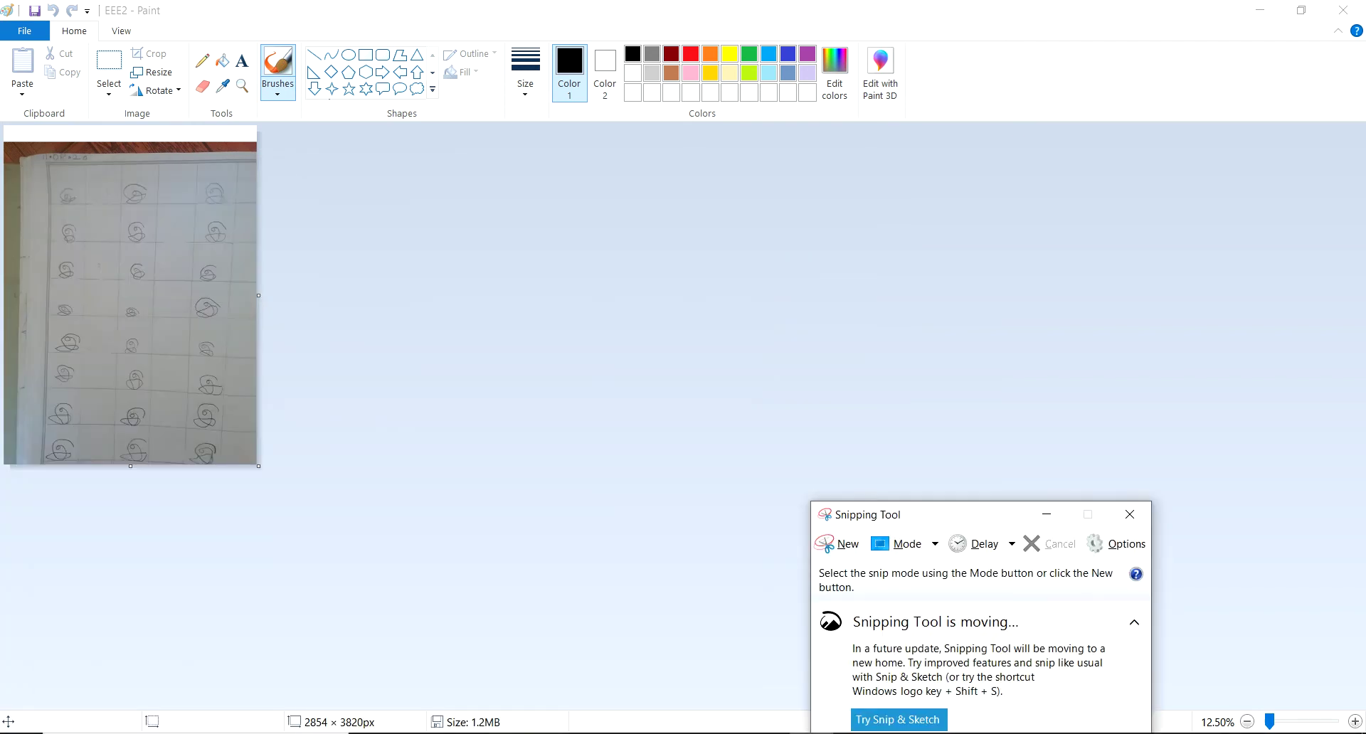
{"action": "left_click", "coordinate": [838, 543]}
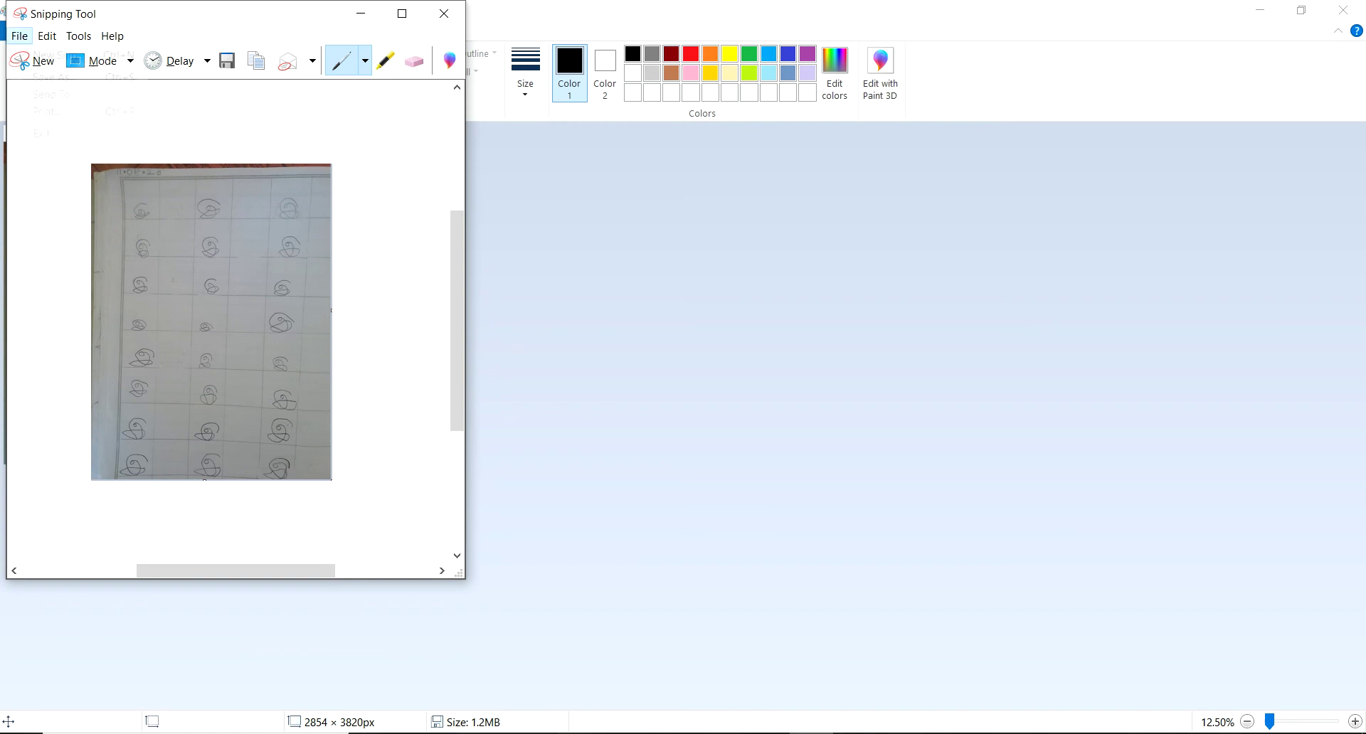
Save the snip as eee3 in PNG format on the Desktop and close Snipping Tool.
{"action": "left_click", "coordinate": [19, 37]}
{"action": "key", "text": "Down"}
{"action": "key", "text": "Return"}
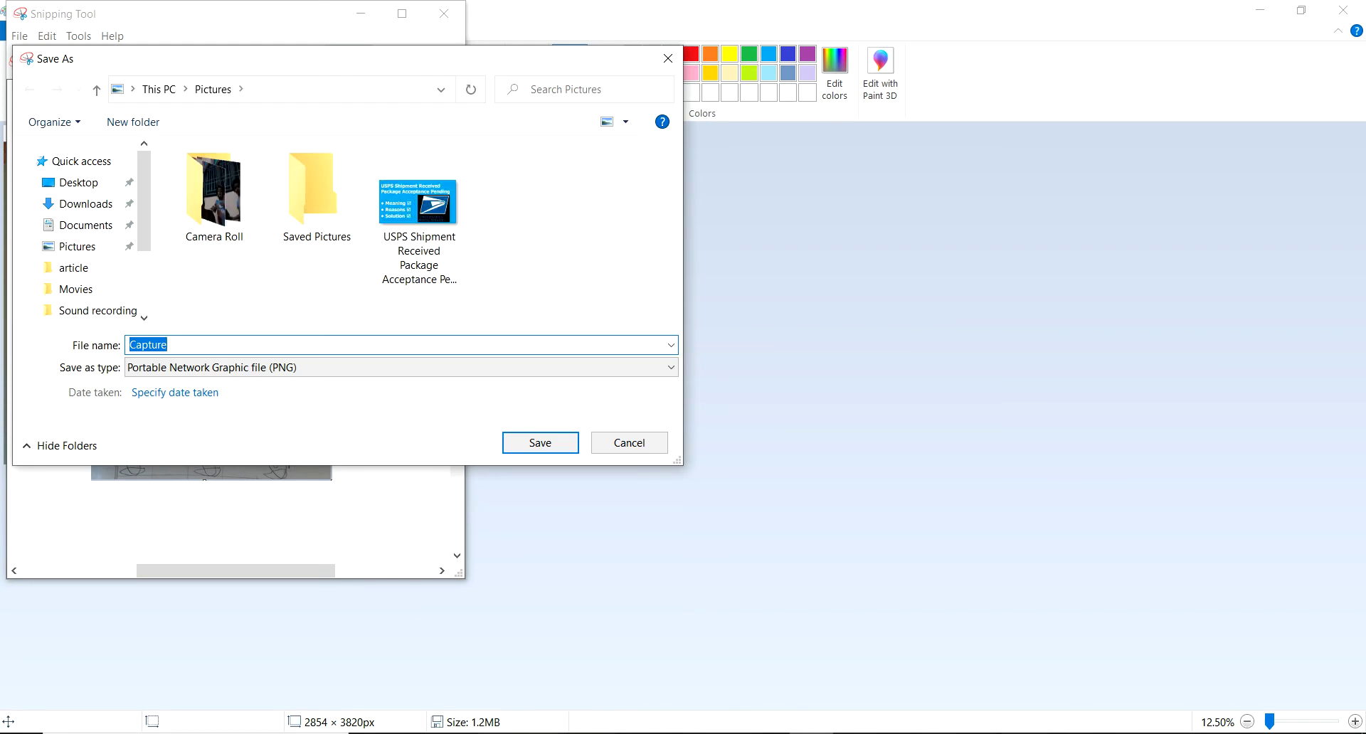
{"action": "left_click", "coordinate": [78, 183]}
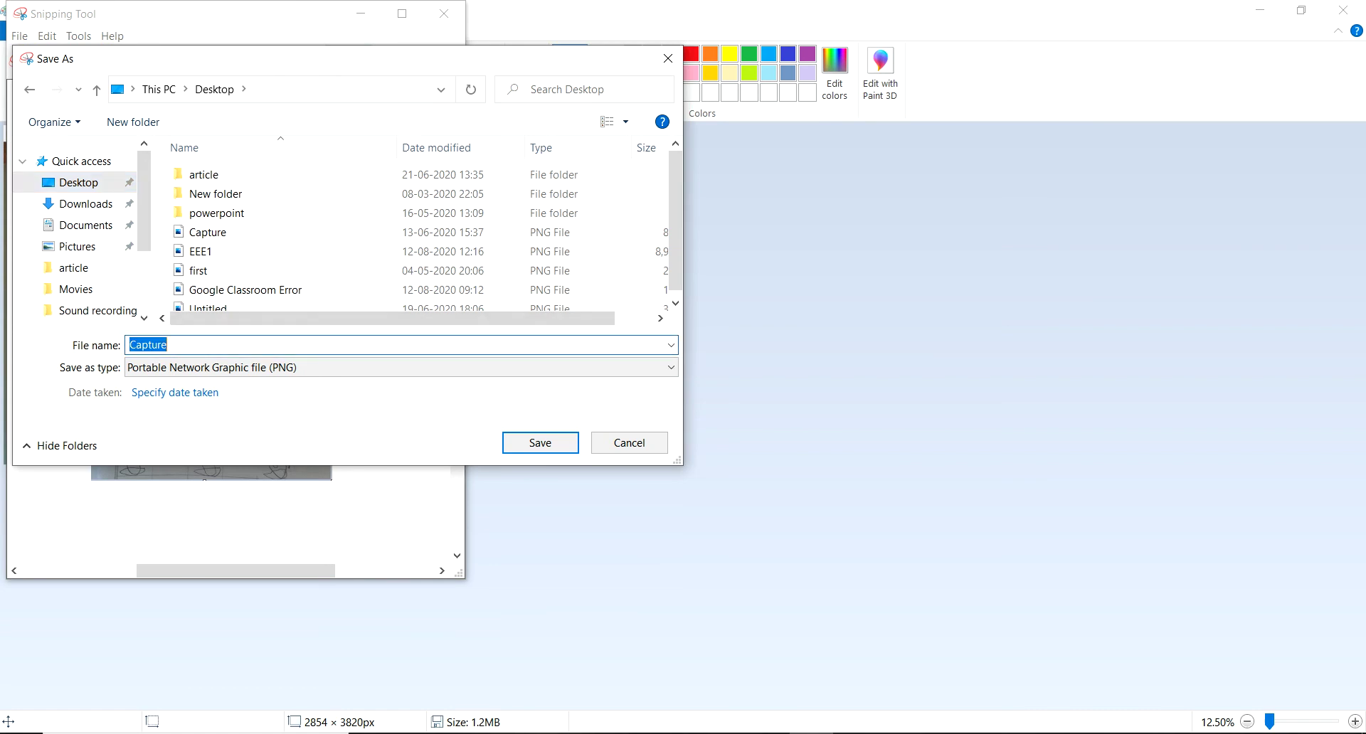
{"action": "type", "text": "eee"}
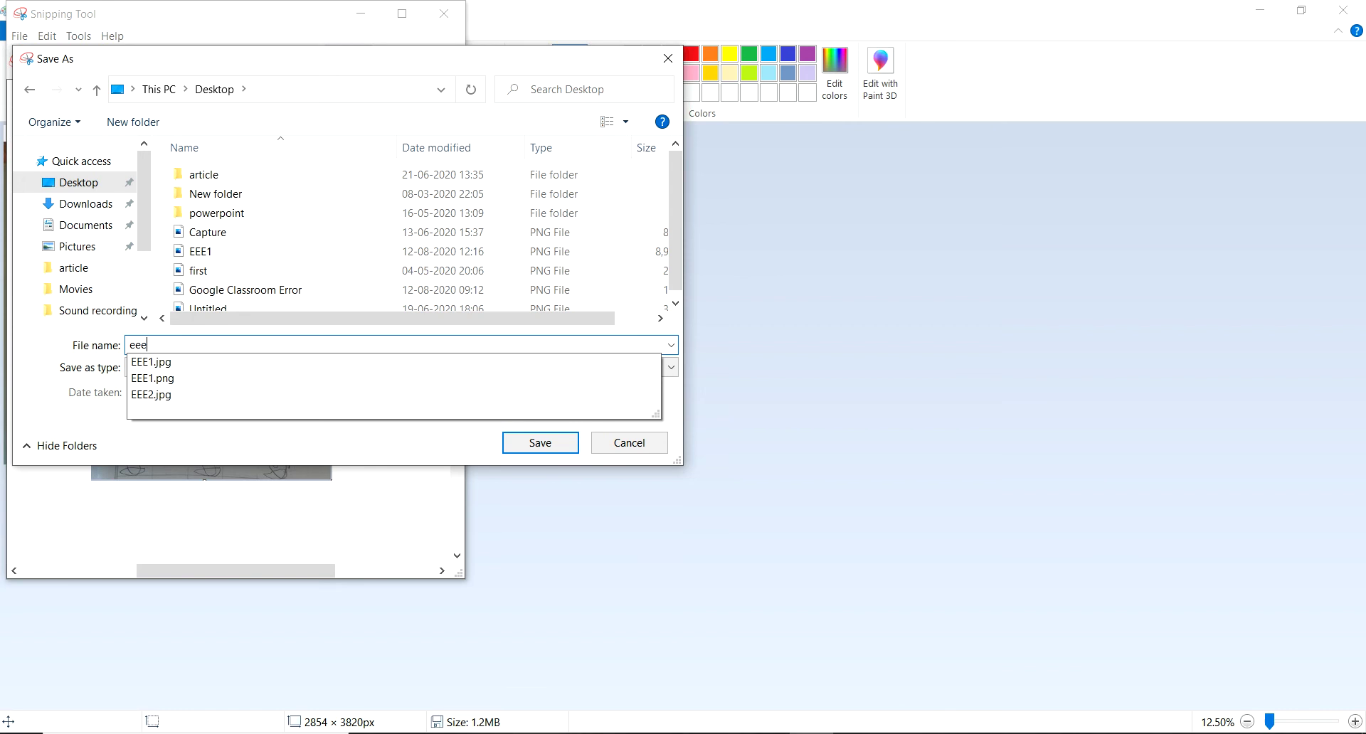
{"action": "type", "text": "3"}
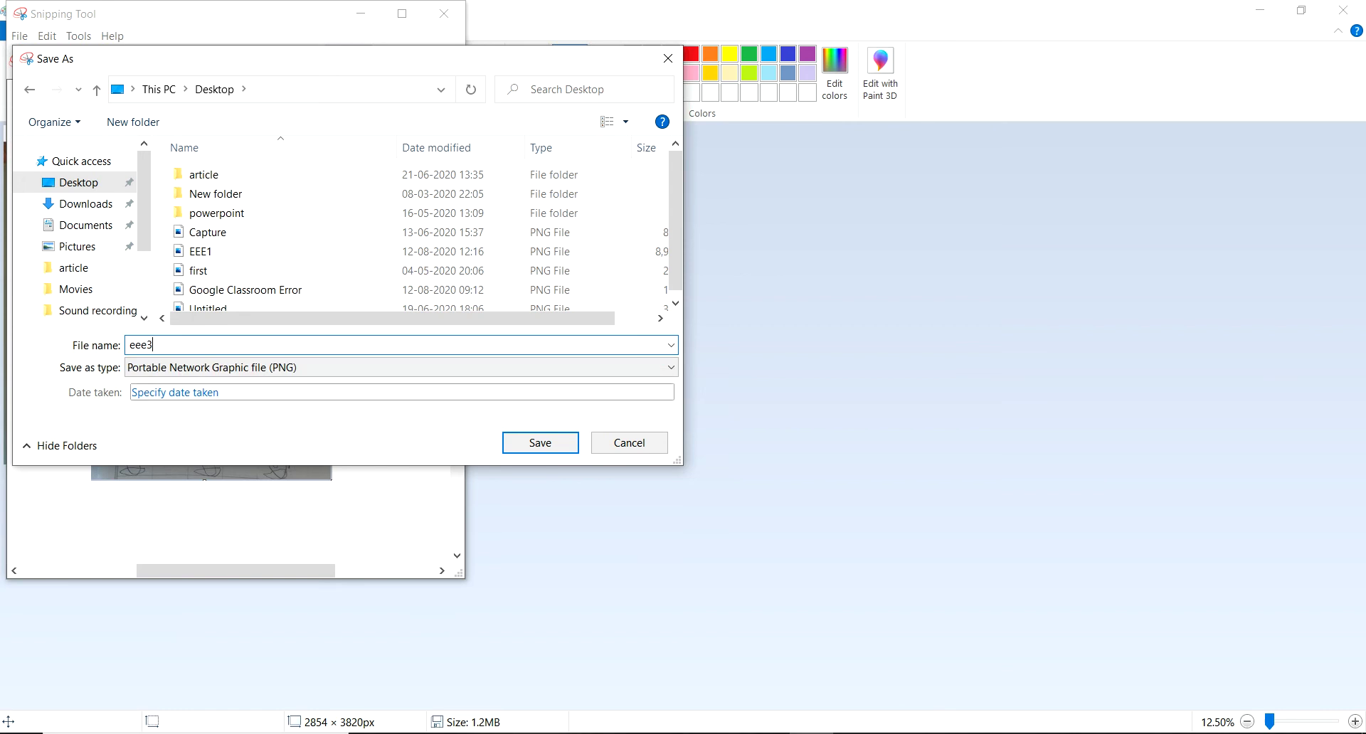
{"action": "left_click", "coordinate": [539, 443]}
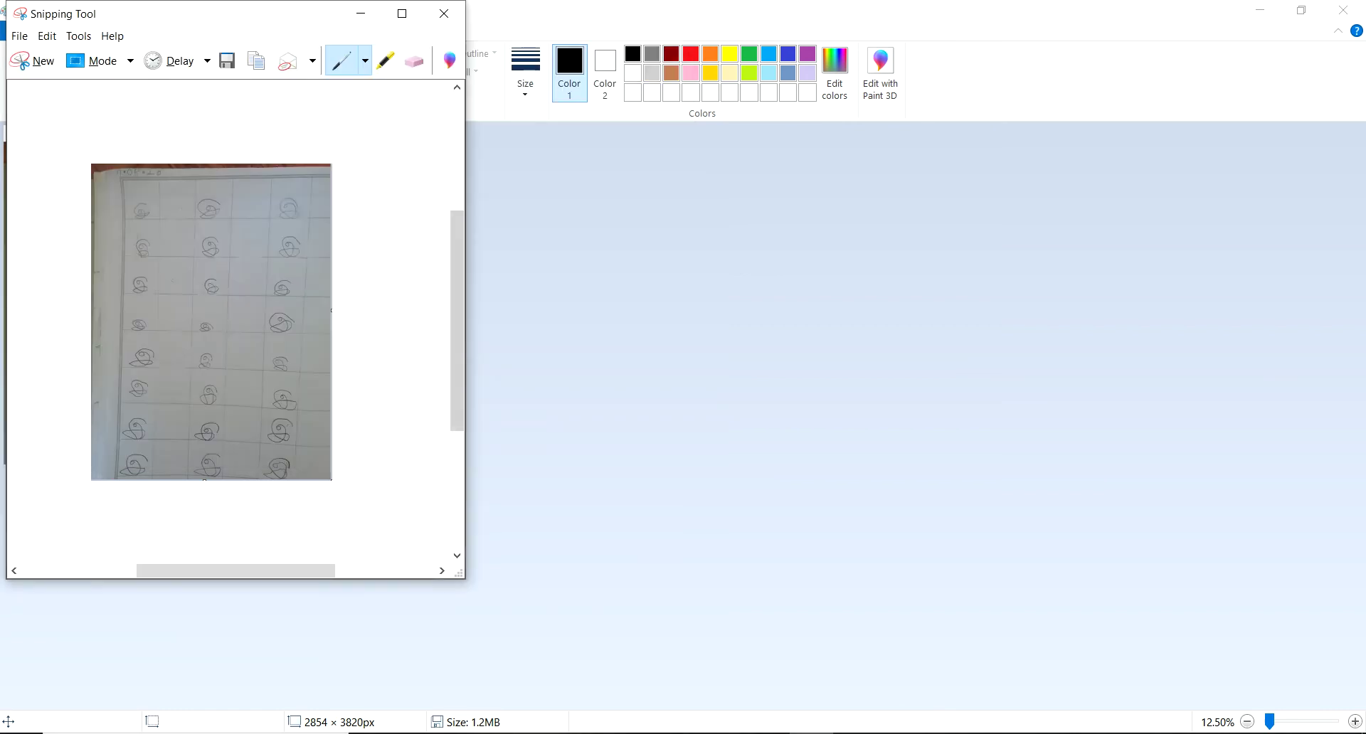
{"action": "left_click", "coordinate": [443, 13]}
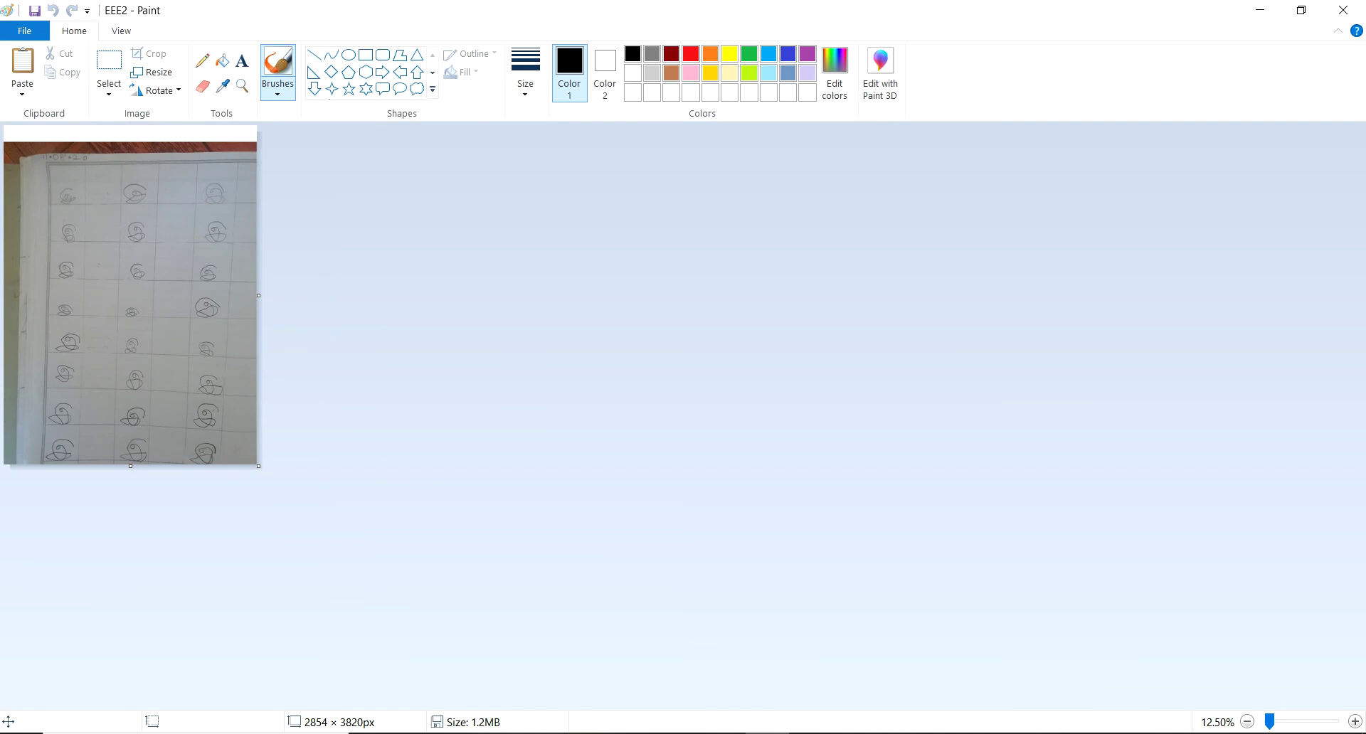
Minimize Paint, return to the TAMIL WRITING assignment in Chrome and remove the EEE2.jpg attachment.
{"action": "left_click", "coordinate": [1259, 10]}
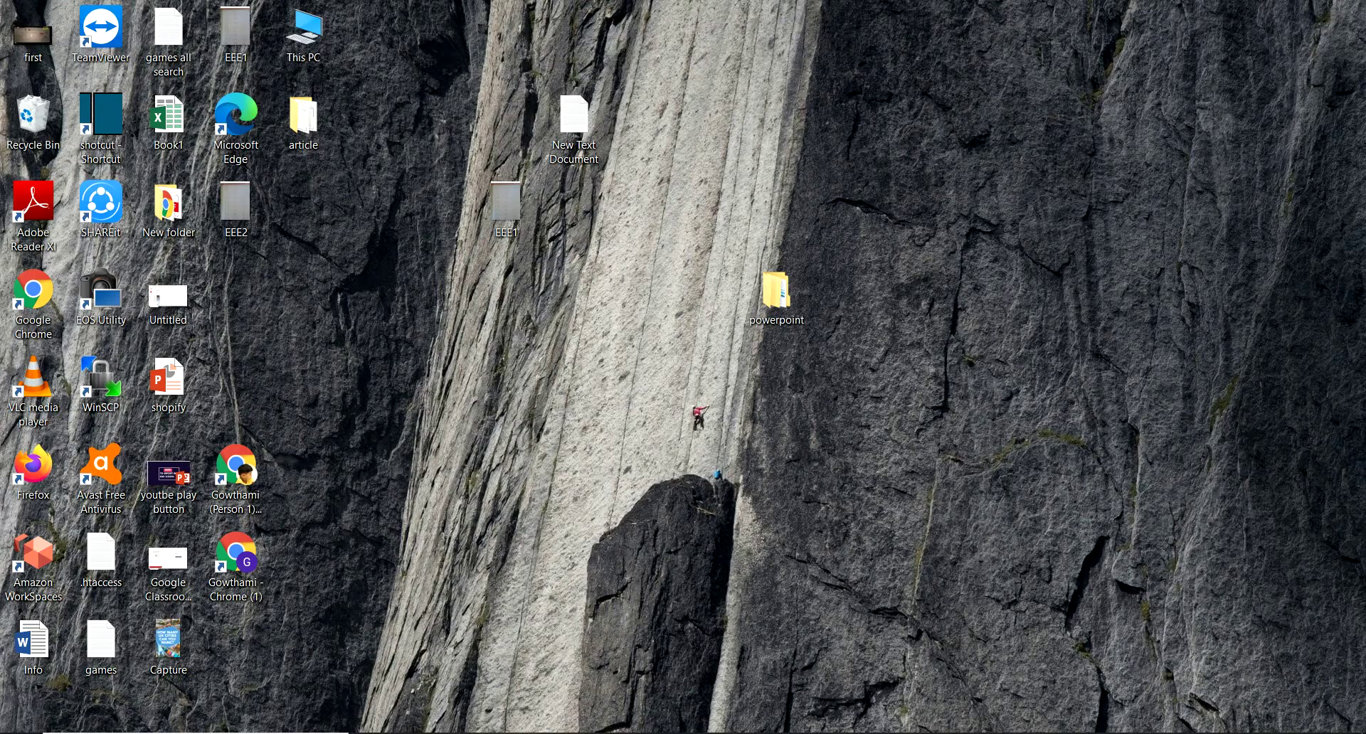
{"action": "left_click", "coordinate": [679, 733]}
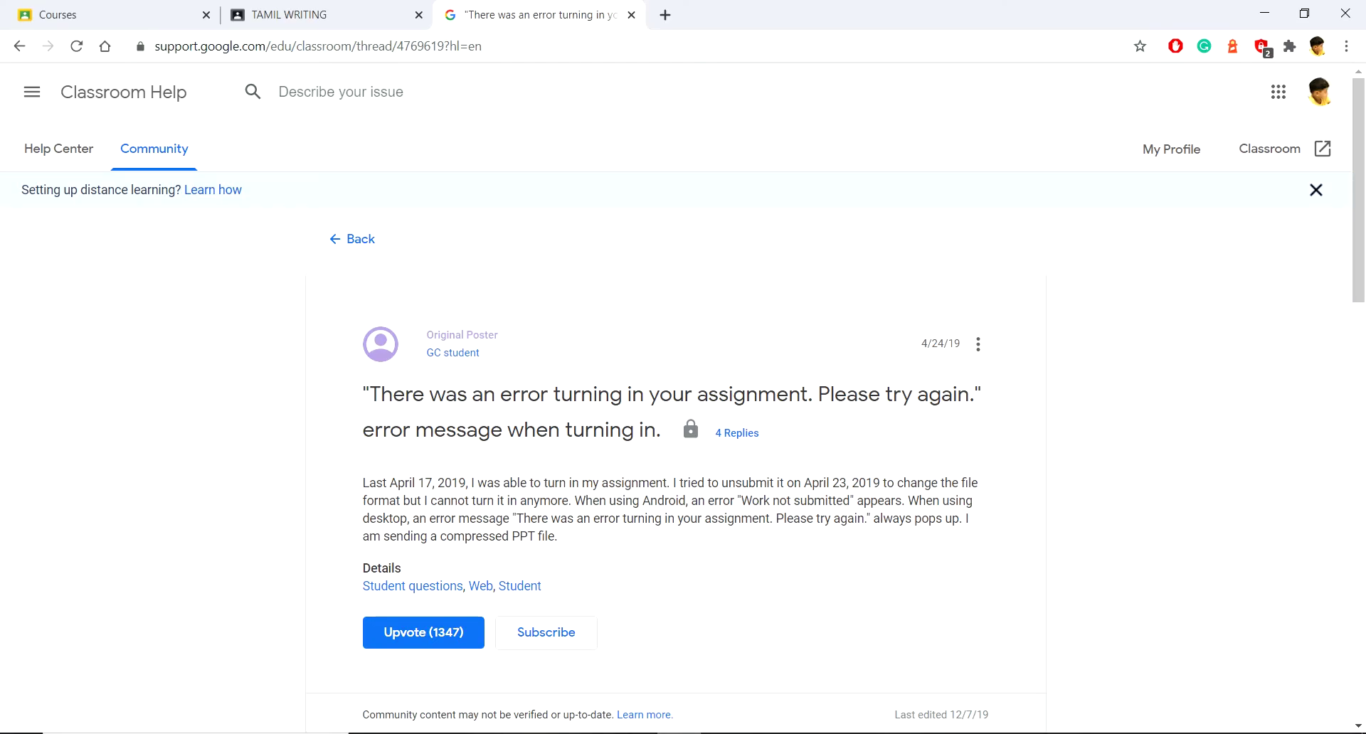
{"action": "left_click", "coordinate": [325, 14]}
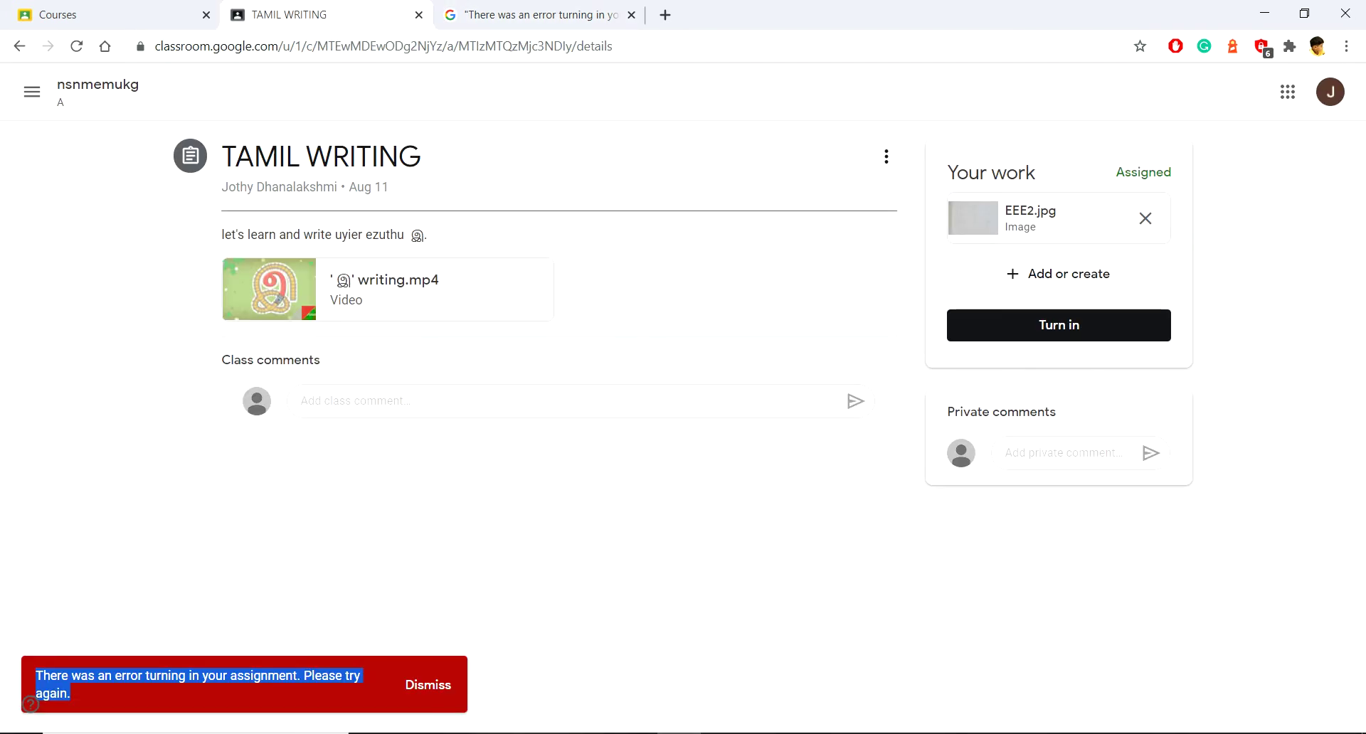
{"action": "left_click", "coordinate": [1058, 325]}
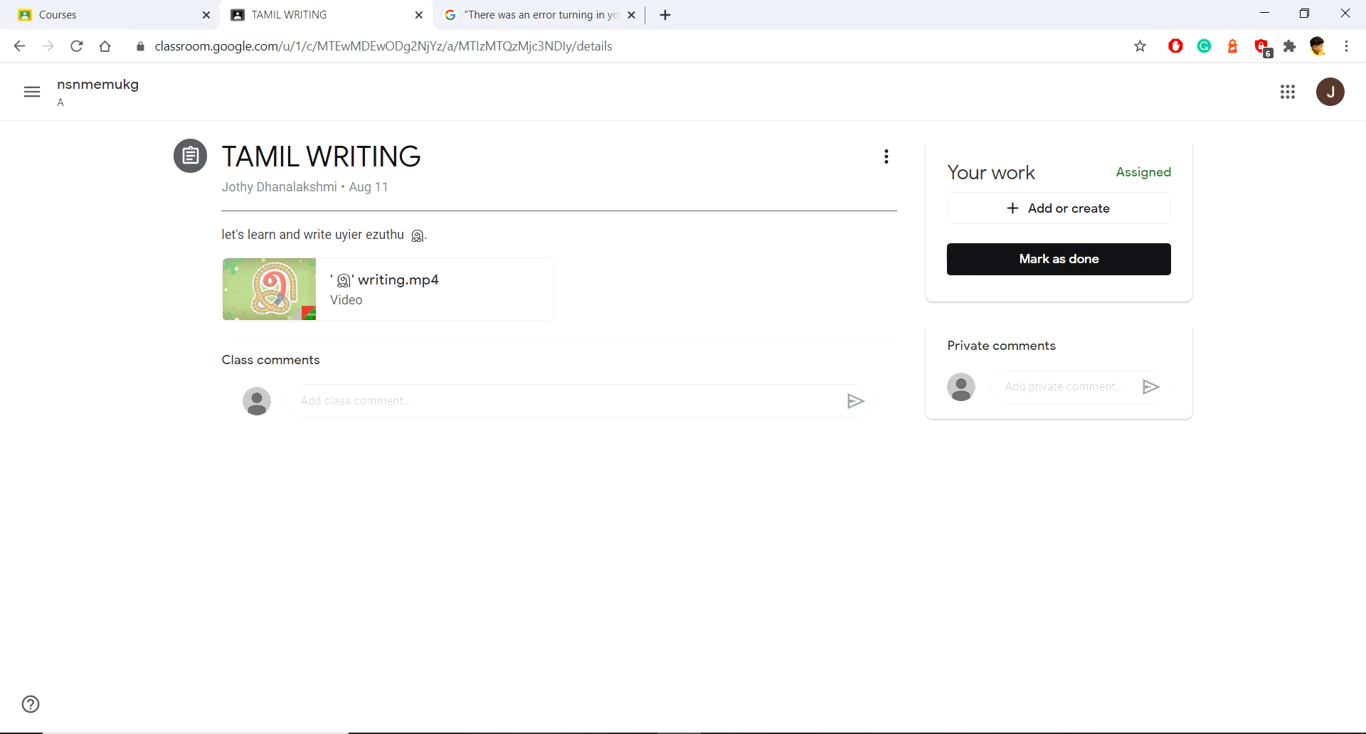
Upload eee3.PNG from the Desktop to the TAMIL WRITING assignment and turn in the work.
{"action": "left_click", "coordinate": [1059, 207]}
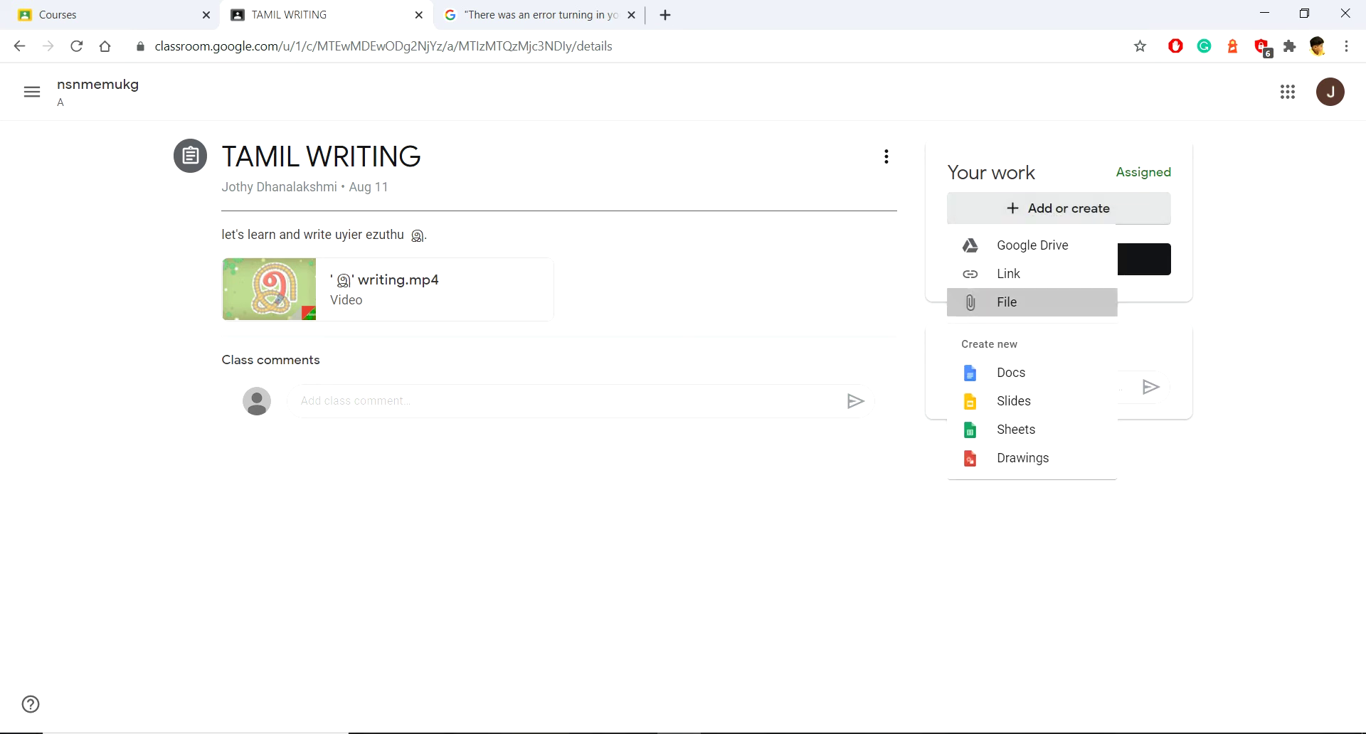
{"action": "left_click", "coordinate": [1006, 302]}
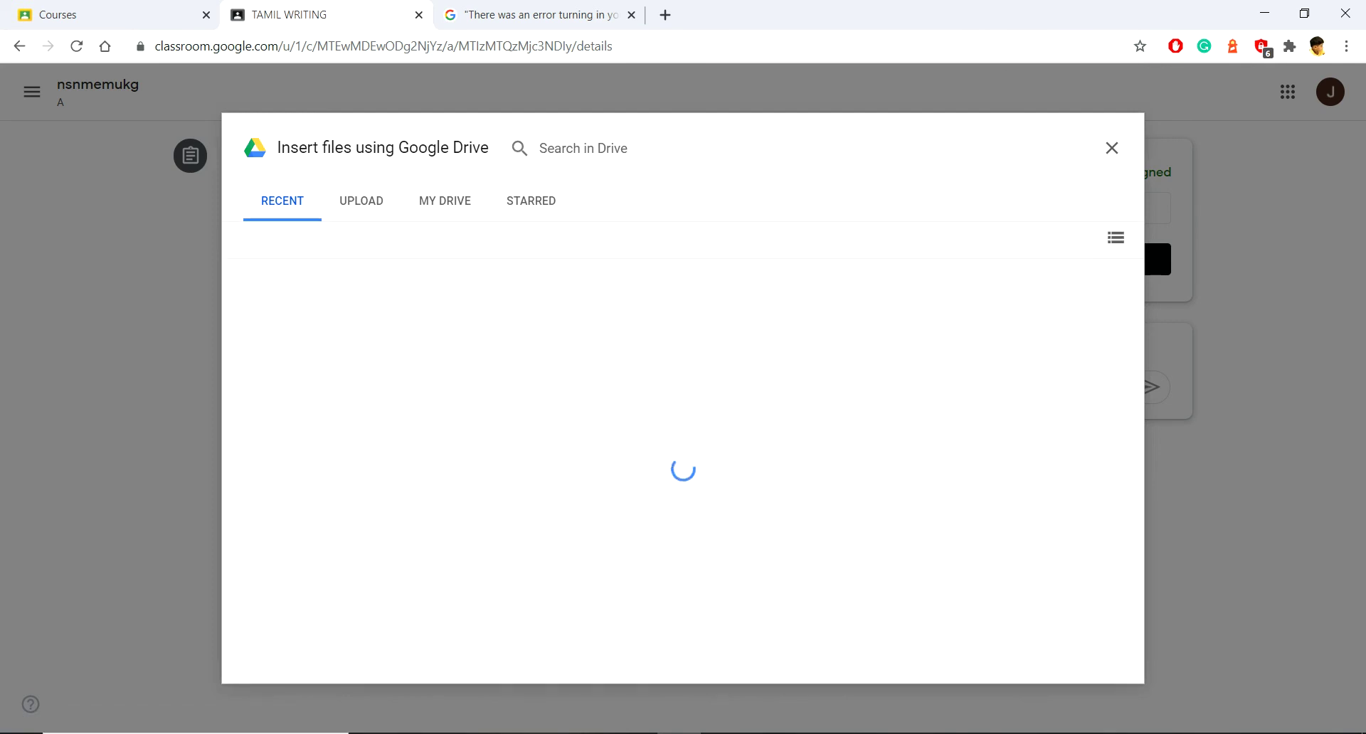
{"action": "left_click", "coordinate": [361, 200]}
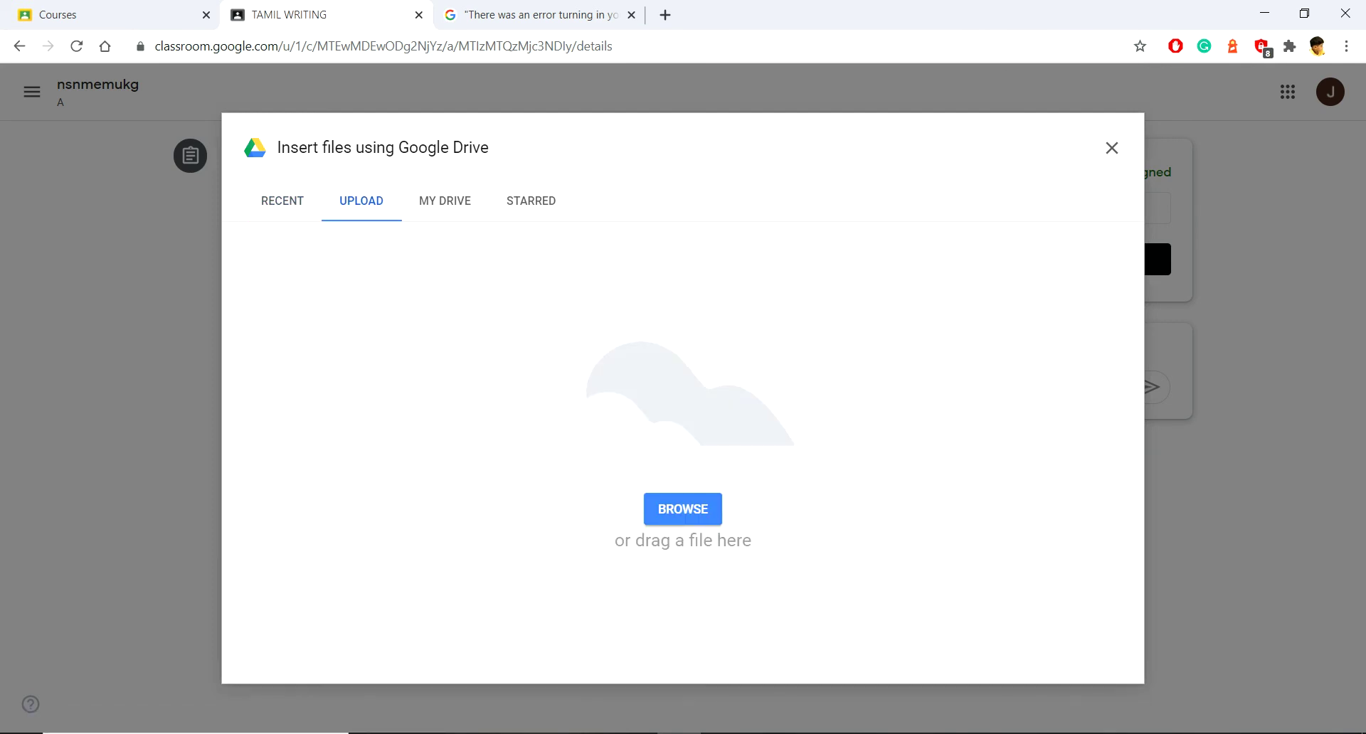
{"action": "left_click", "coordinate": [695, 509]}
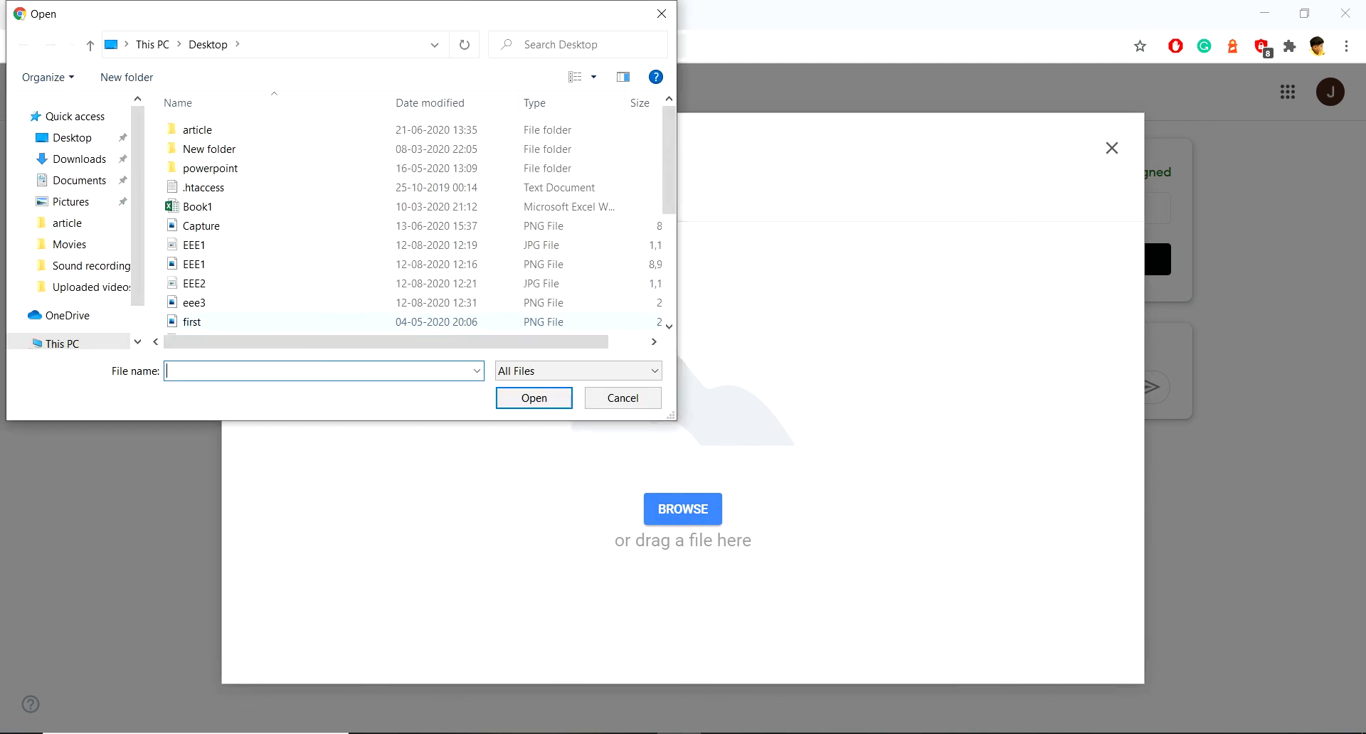
{"action": "double_click", "coordinate": [194, 302]}
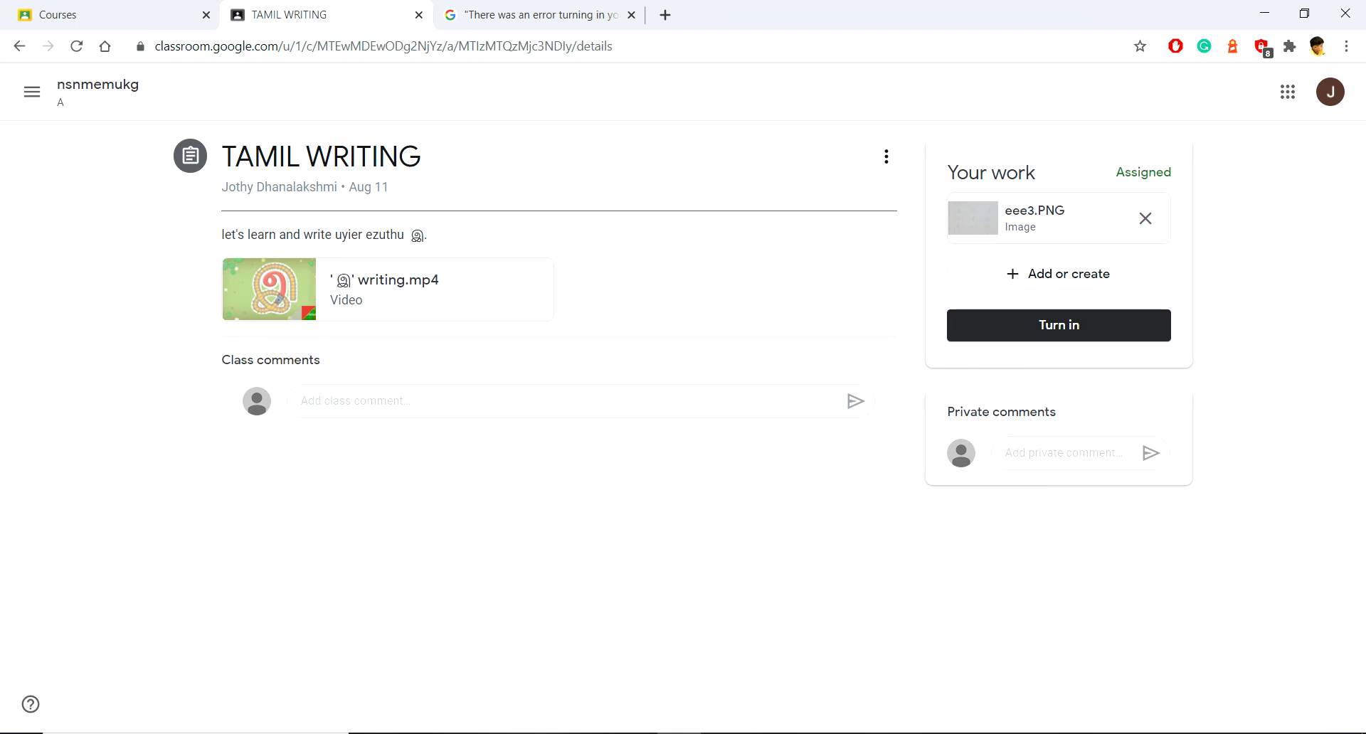
{"action": "left_click", "coordinate": [1058, 325]}
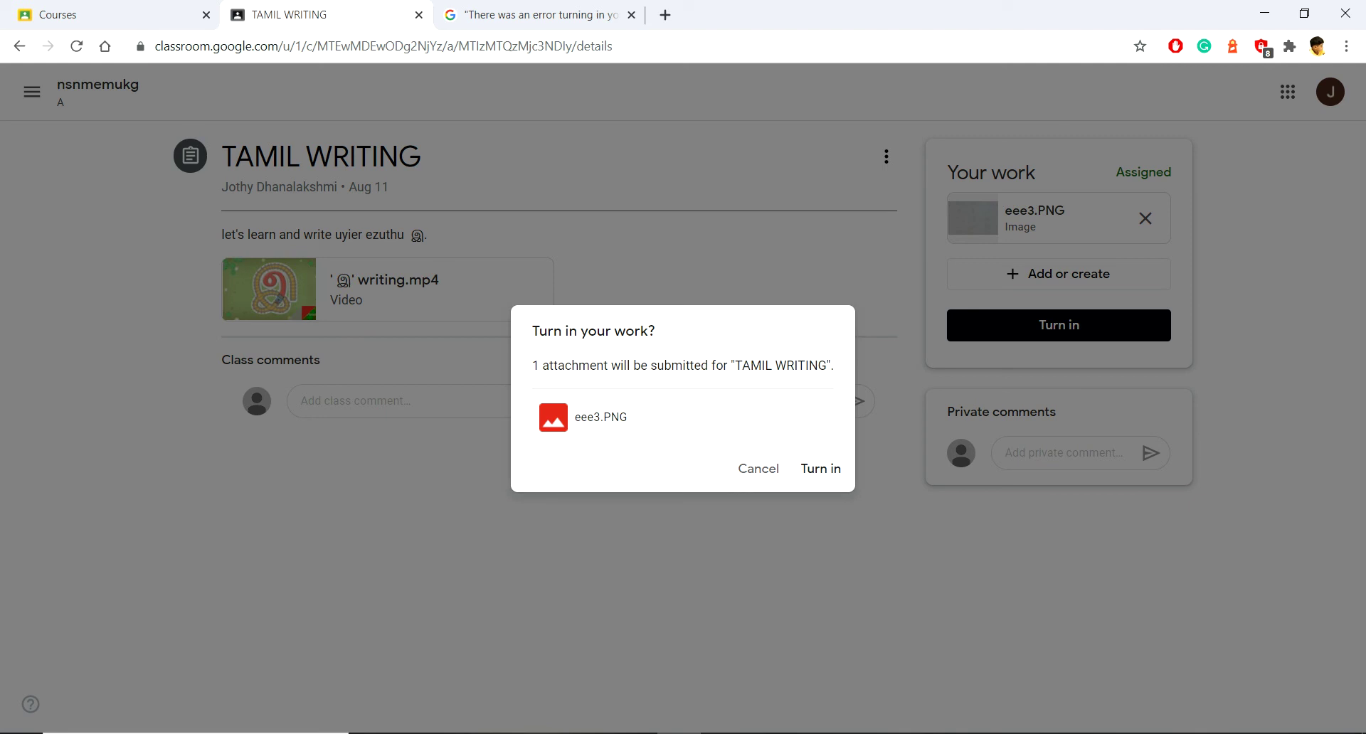
{"action": "key", "text": "Return"}
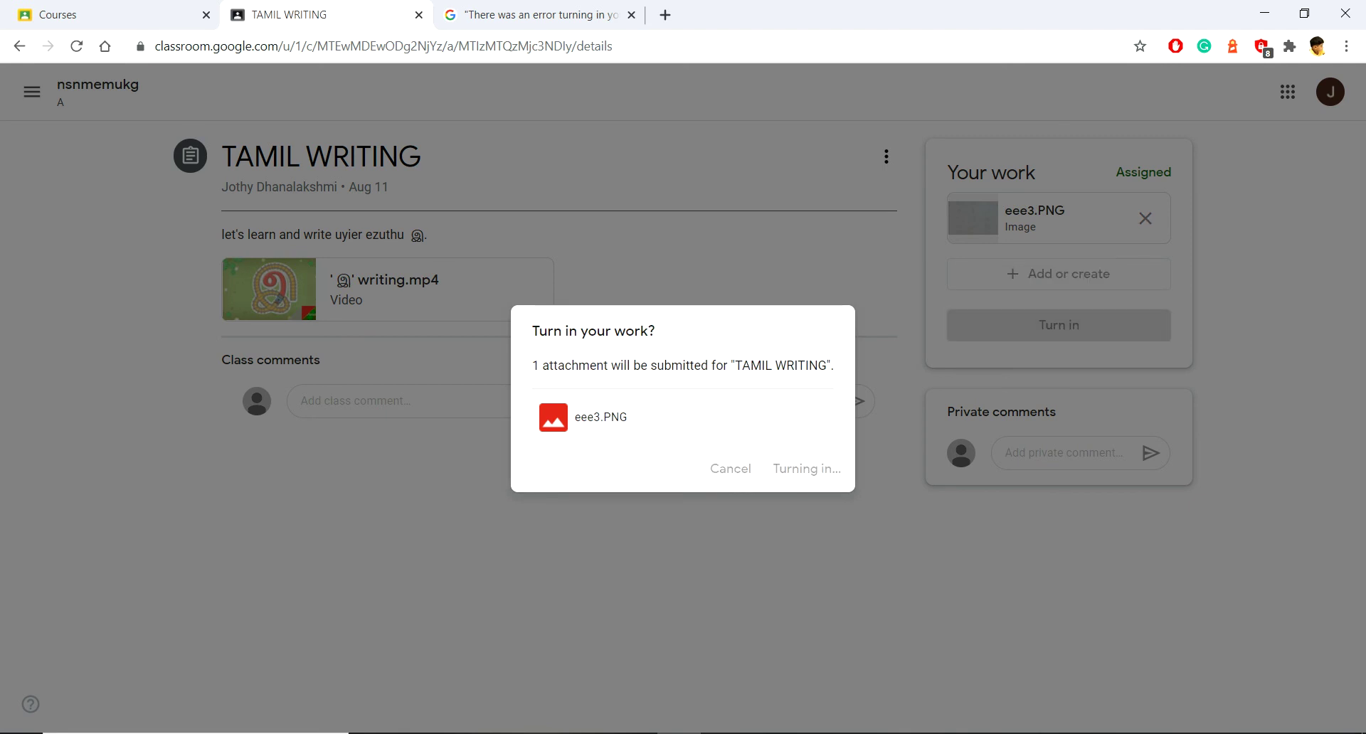